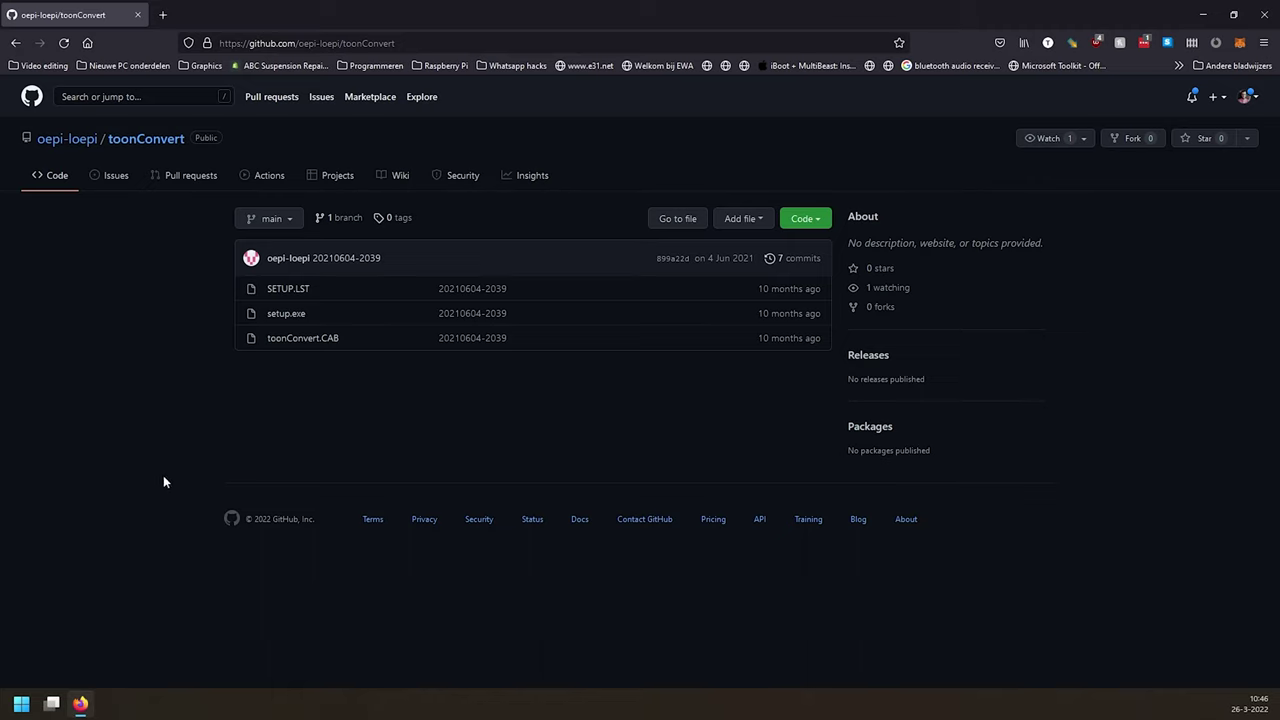
Launch toonConvert from the Start menu search and reposition its window.
click(21, 703)
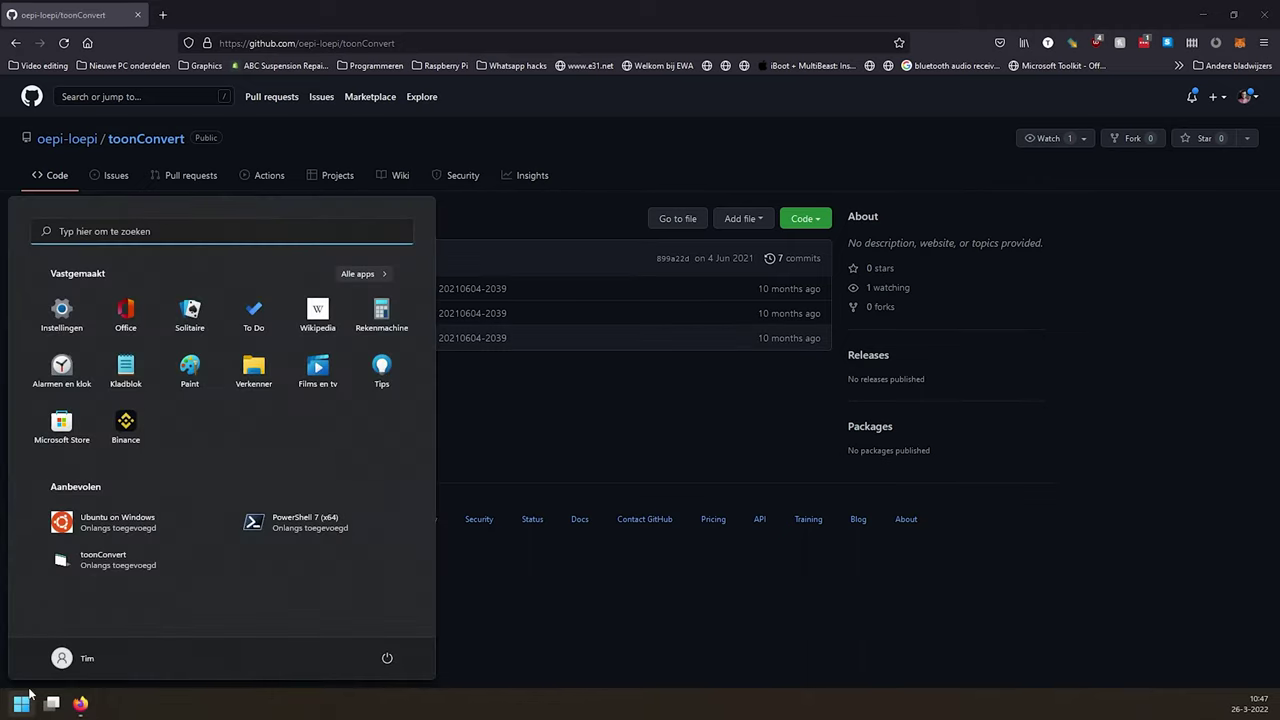
text(toonconvert)
key(Return)
drag(351, 38, 495, 140)
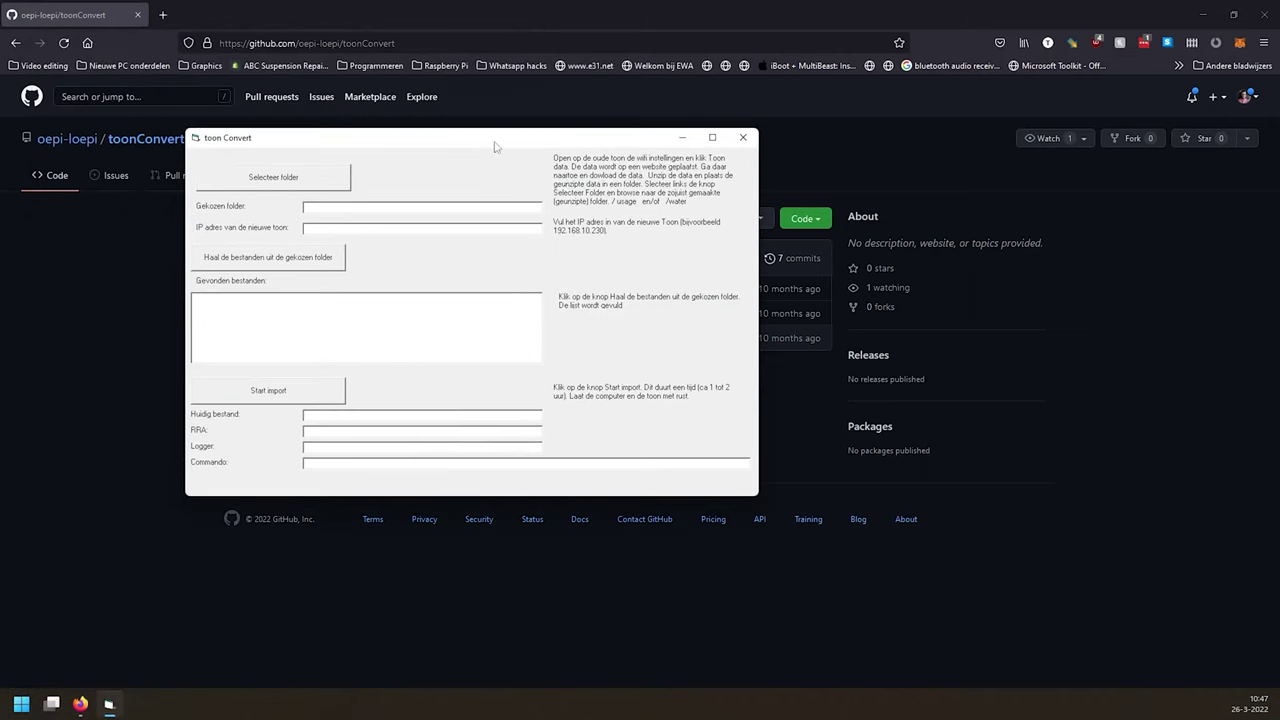
In a new Firefox tab, download 192.168.8.7/export.zip and open the downloaded archive.
click(478, 6)
key(ctrl+t)
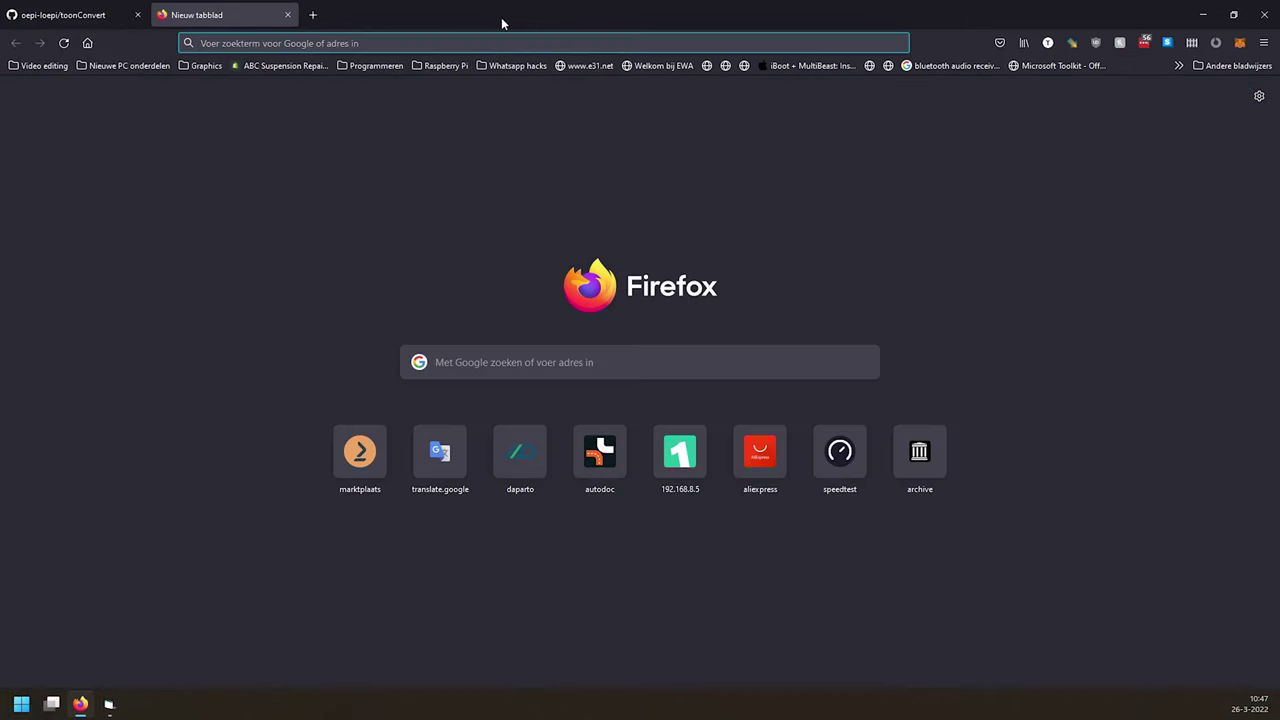
text(192.168.8.)
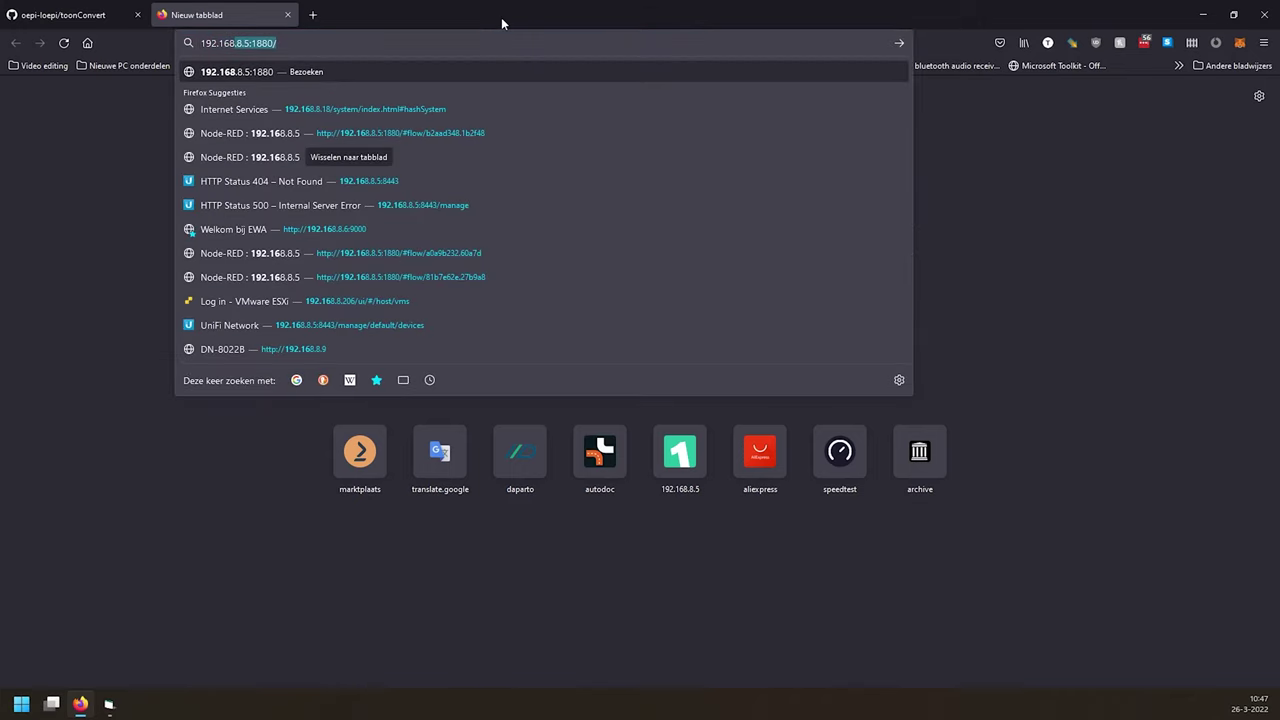
text(7/export.zip)
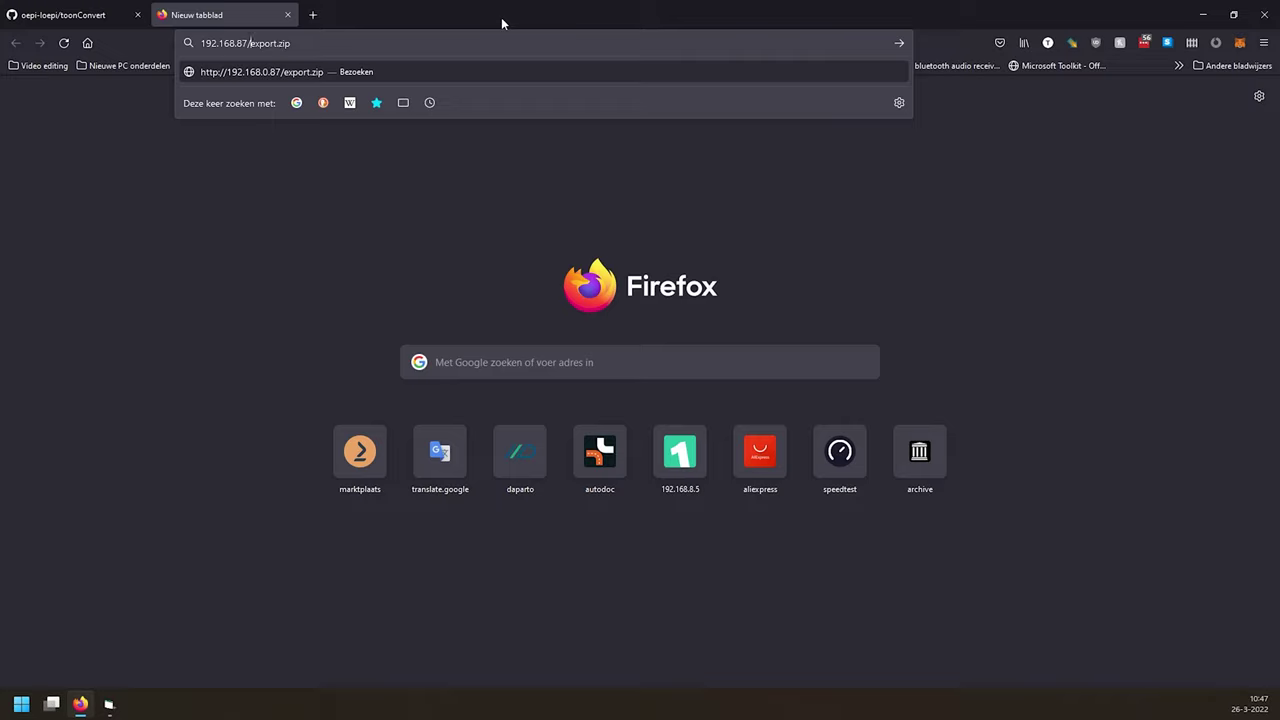
text(.)
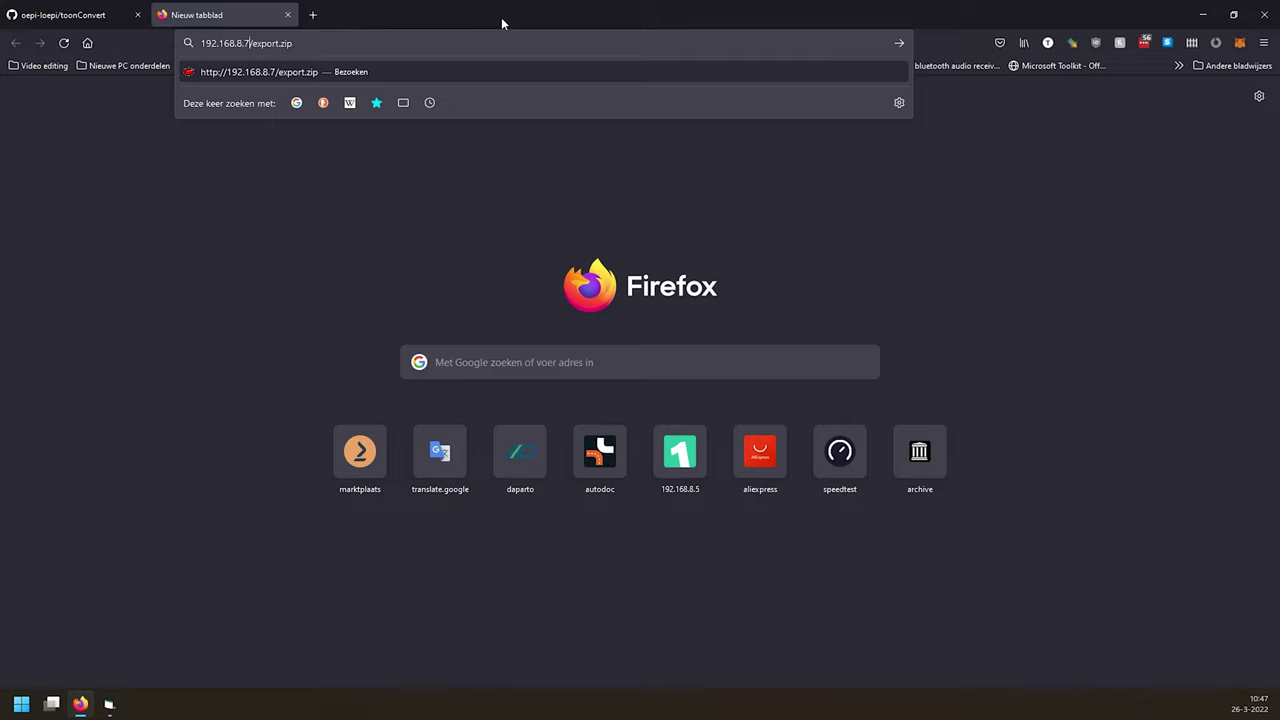
key(Return)
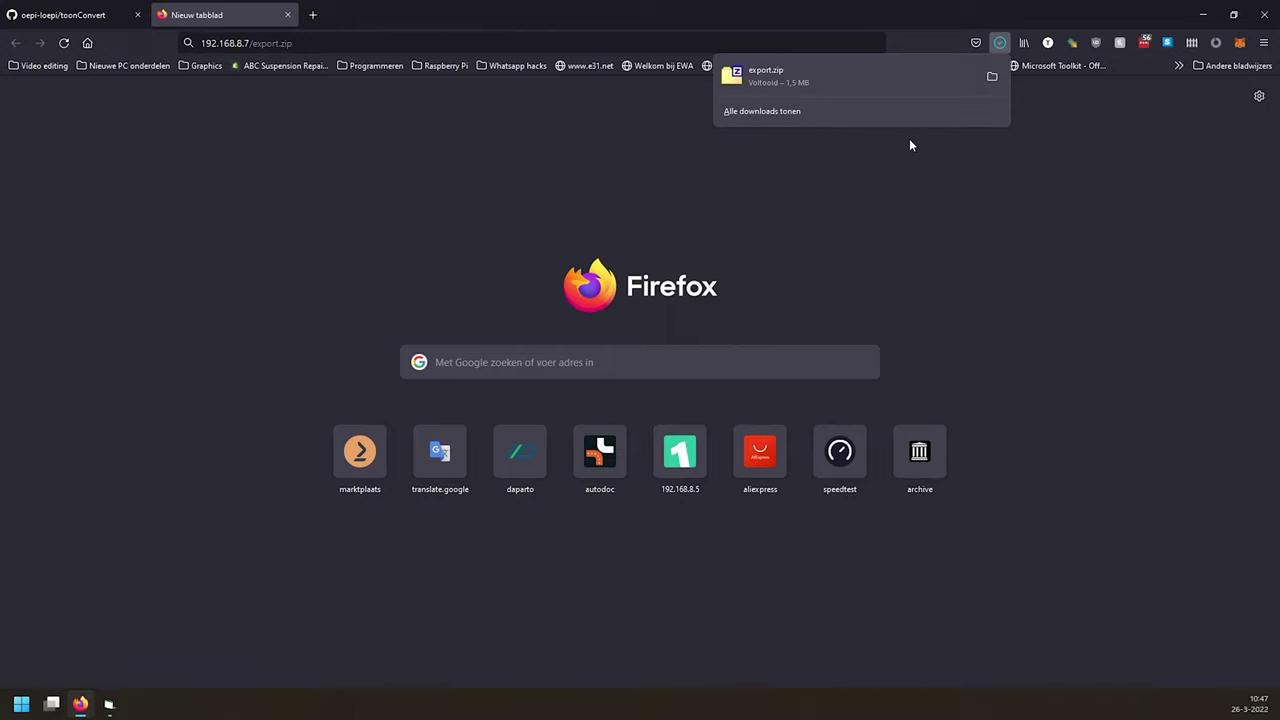
click(991, 78)
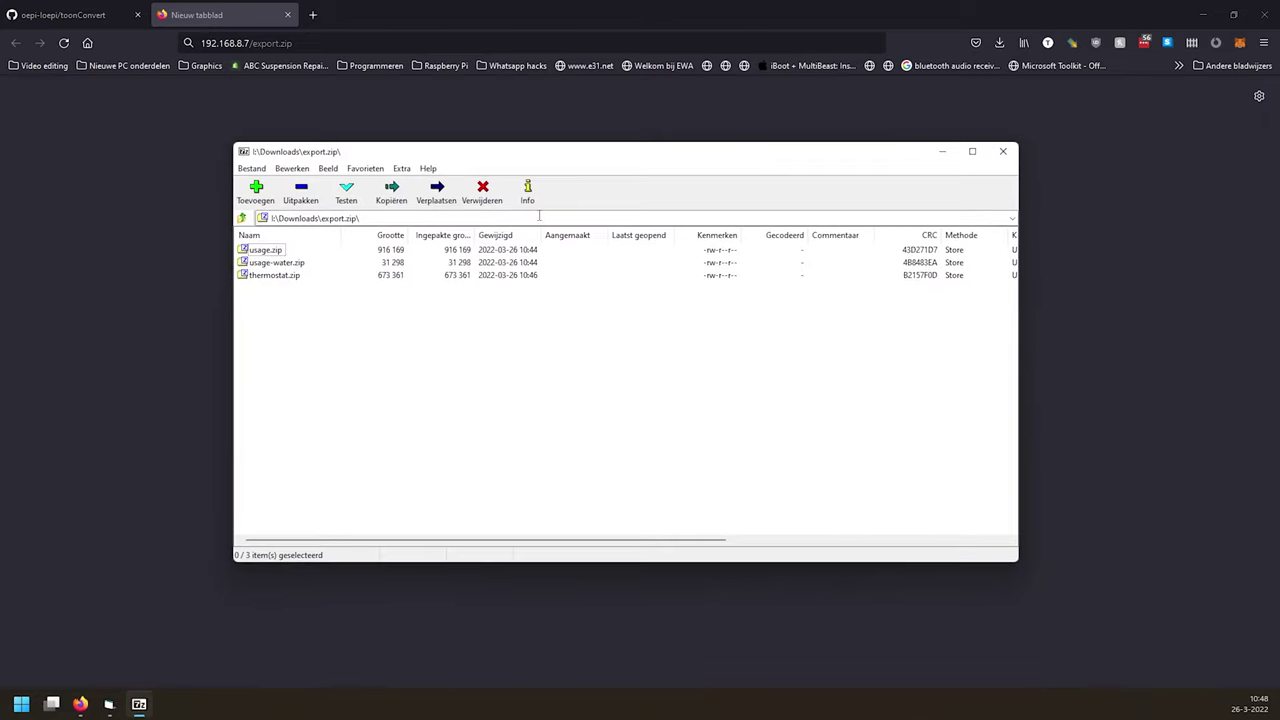
Extract usage.zip, usage-water.zip and thermostat.zip into Desktop\Toon_export.
click(313, 202)
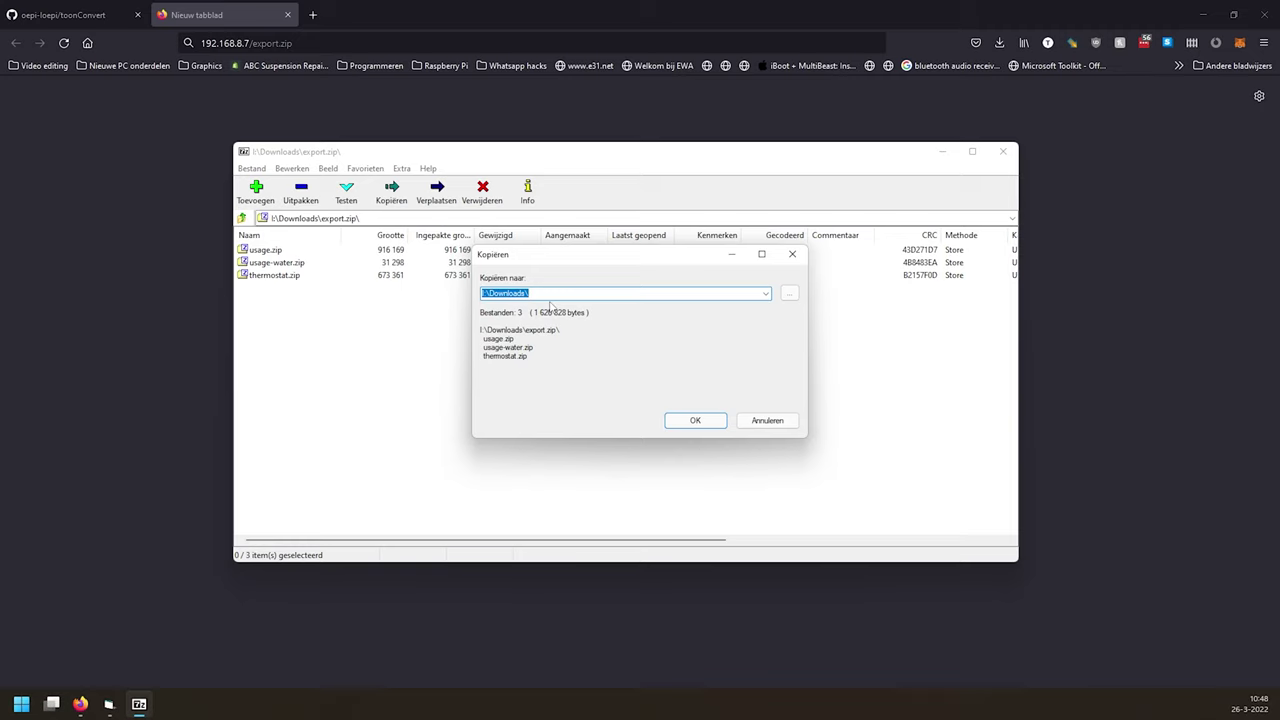
click(789, 293)
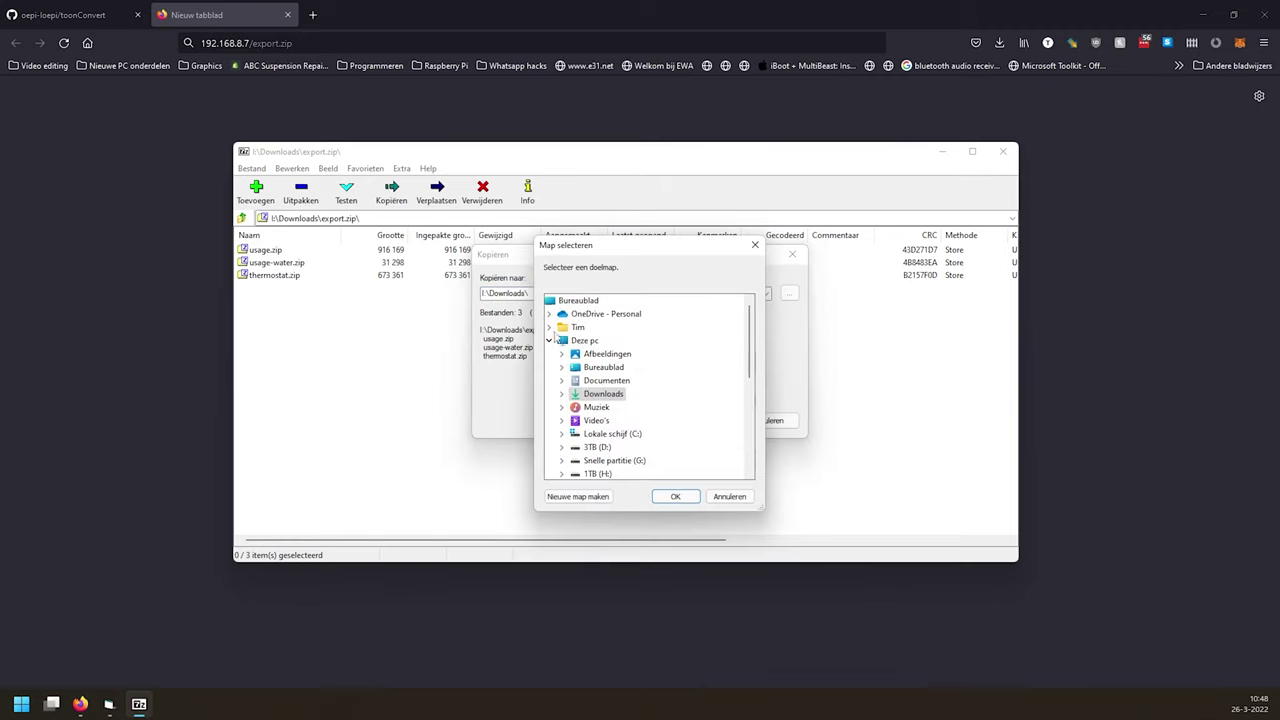
double_click(602, 367)
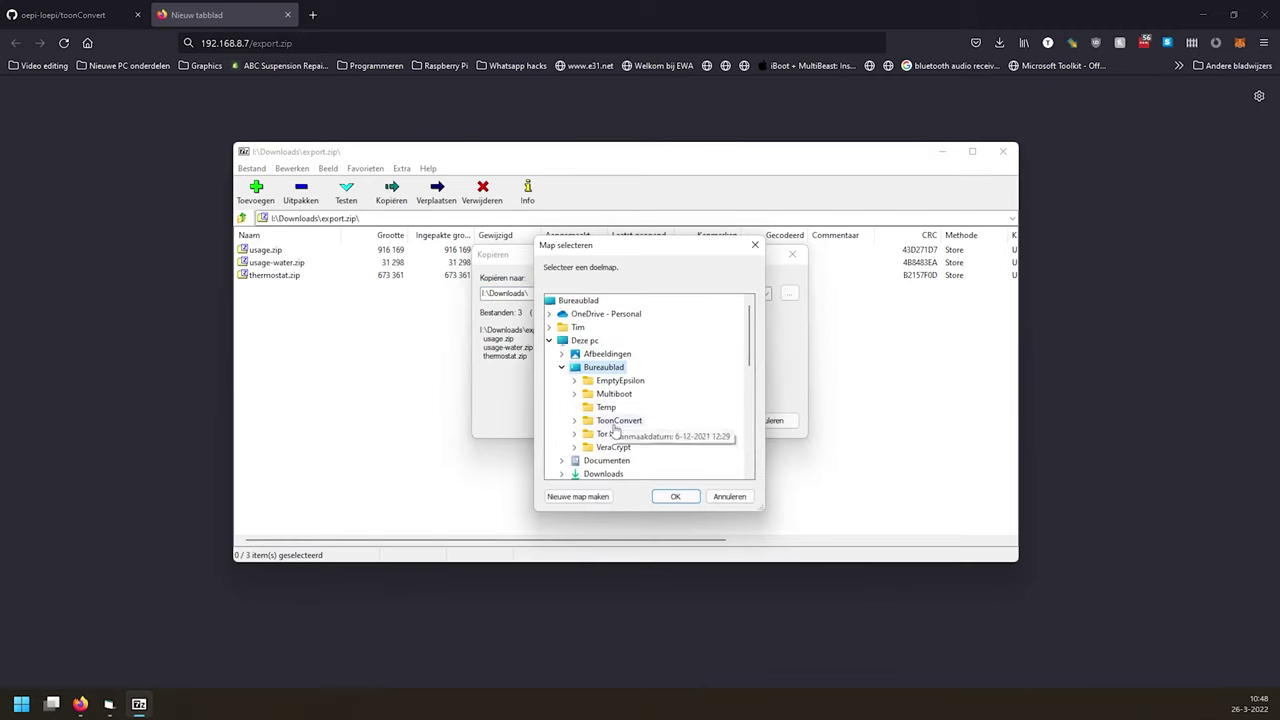
click(675, 496)
click(622, 293)
text(Toon_export)
key(Return)
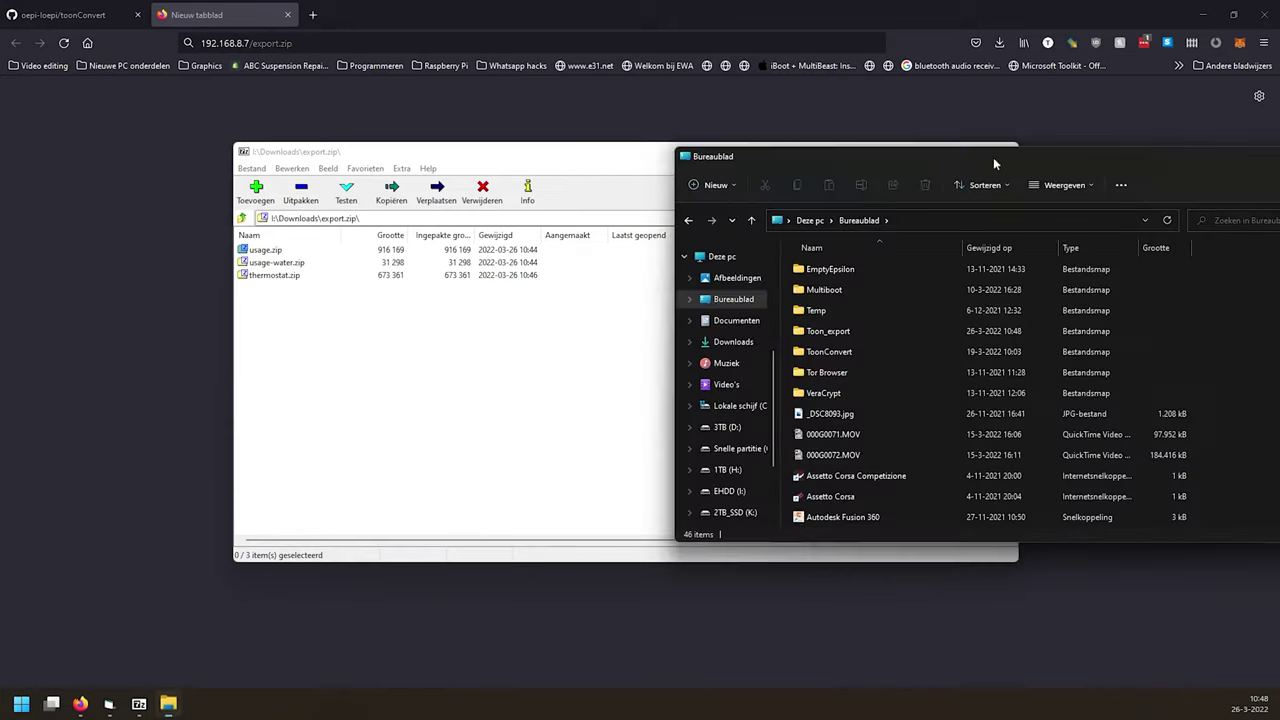
Open the Toon_export folder on the desktop.
drag(923, 157, 555, 157)
click(463, 333)
double_click(462, 331)
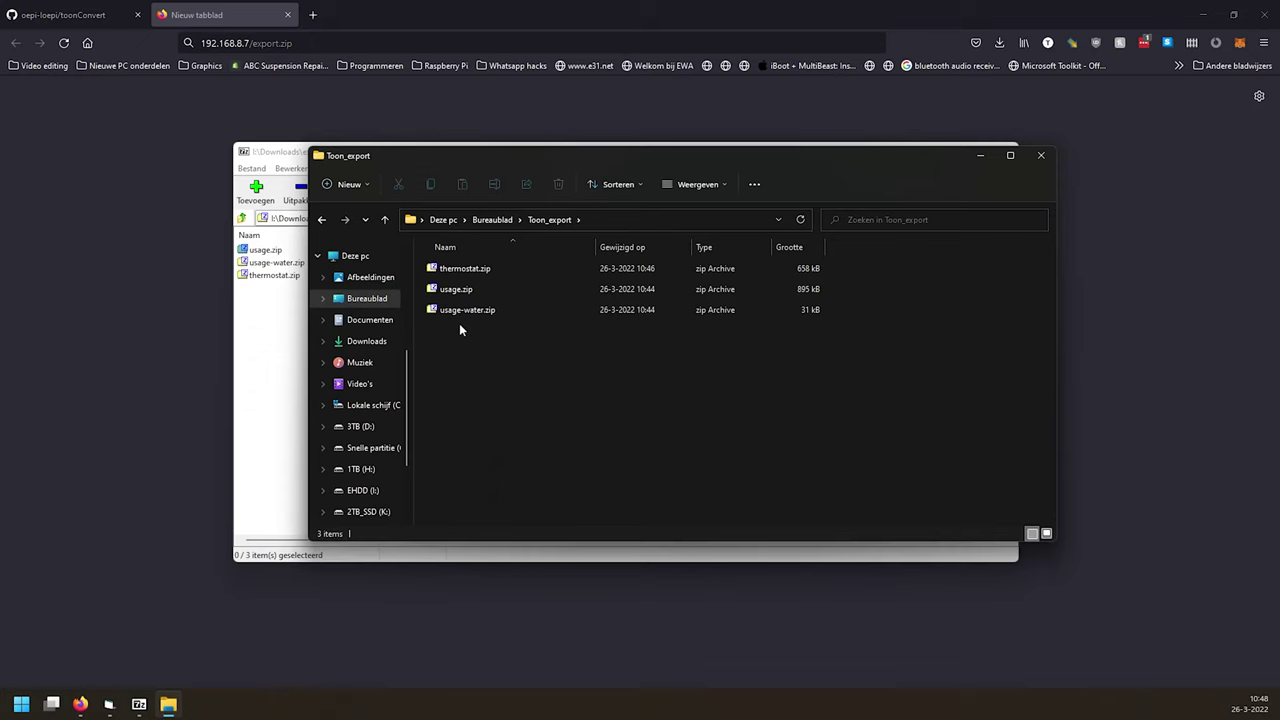
Extract each of the three zip files into its own folder.
drag(517, 352, 537, 314)
key(ctrl+a)
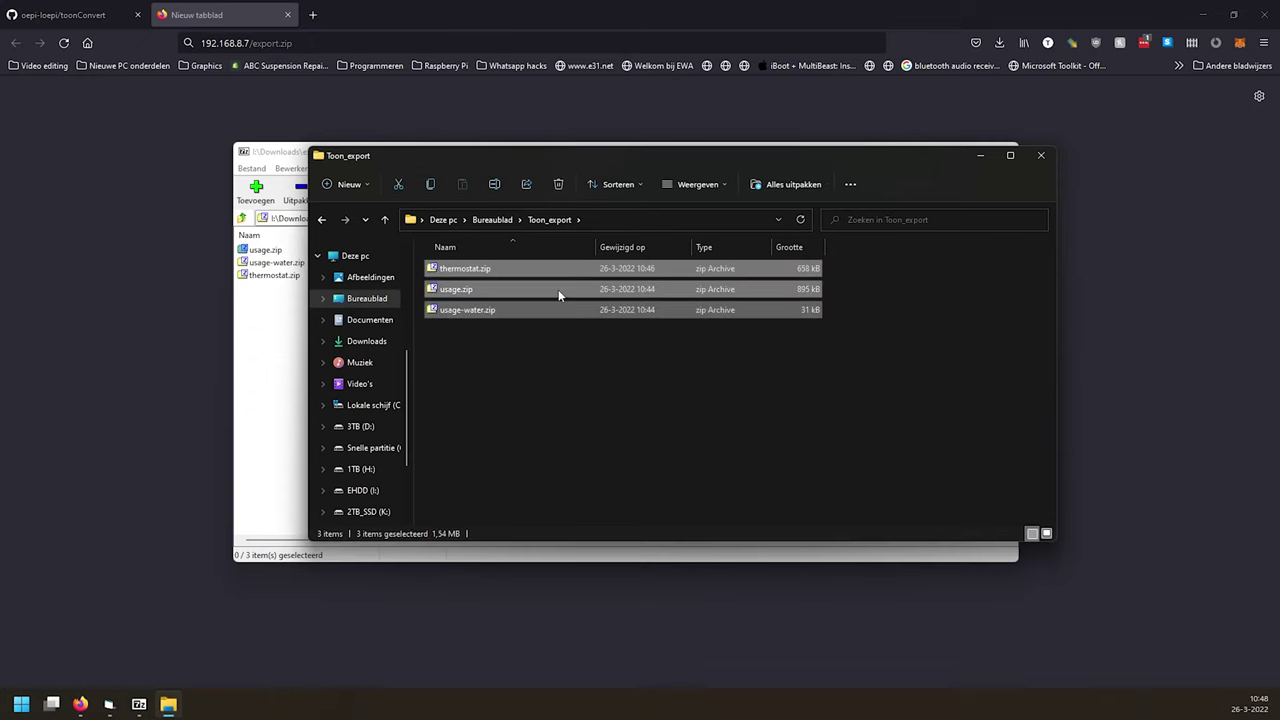
right_click(558, 291)
mouse_move(770, 393)
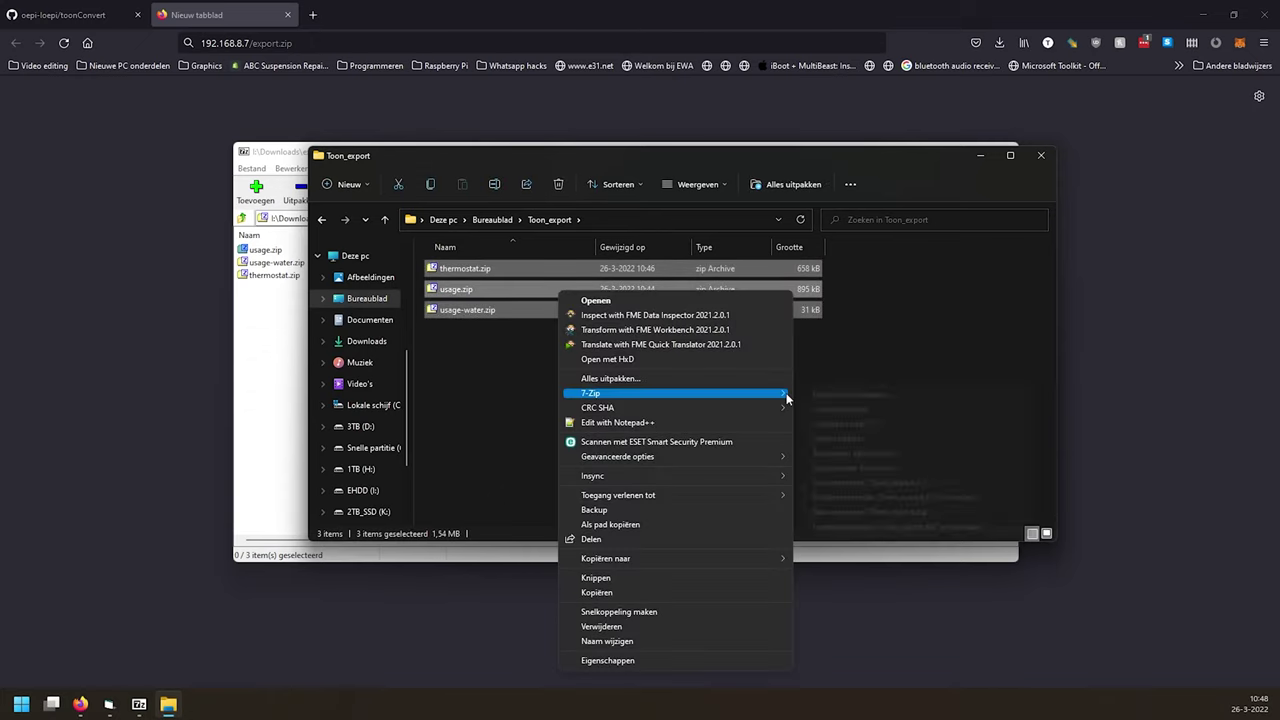
click(903, 422)
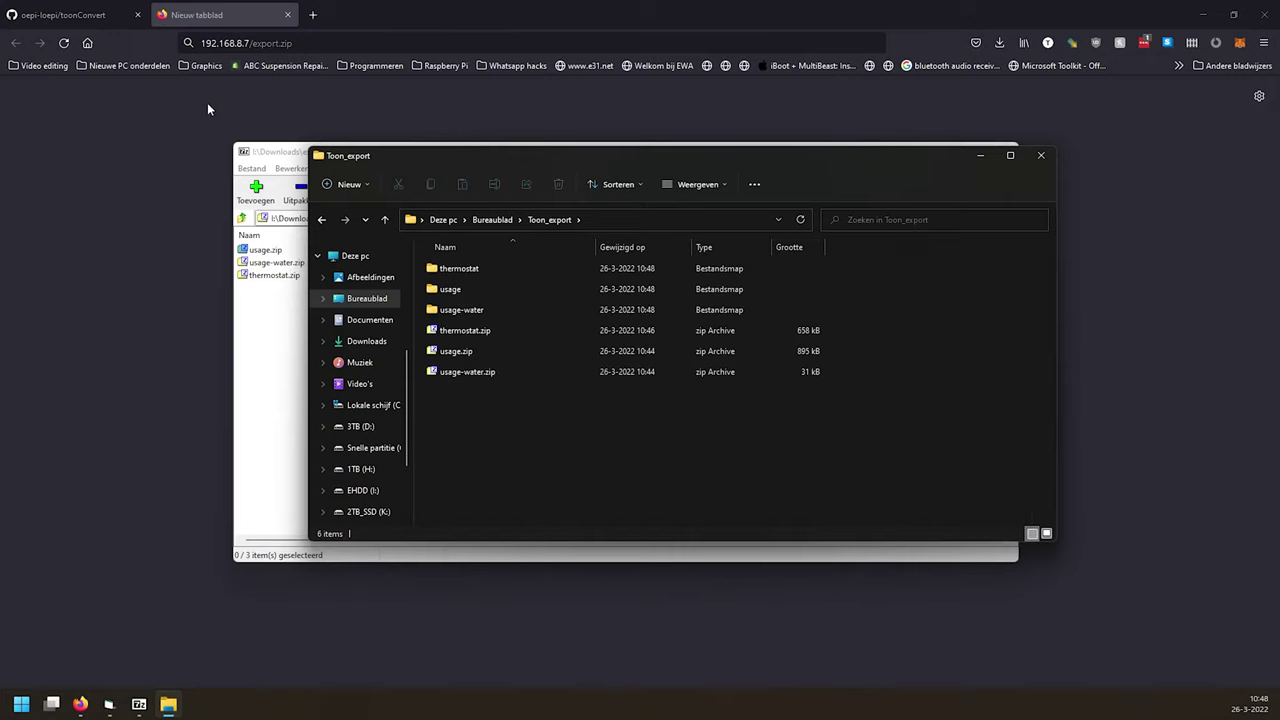
Close the export.zip archive window.
double_click(240, 152)
double_click(190, 6)
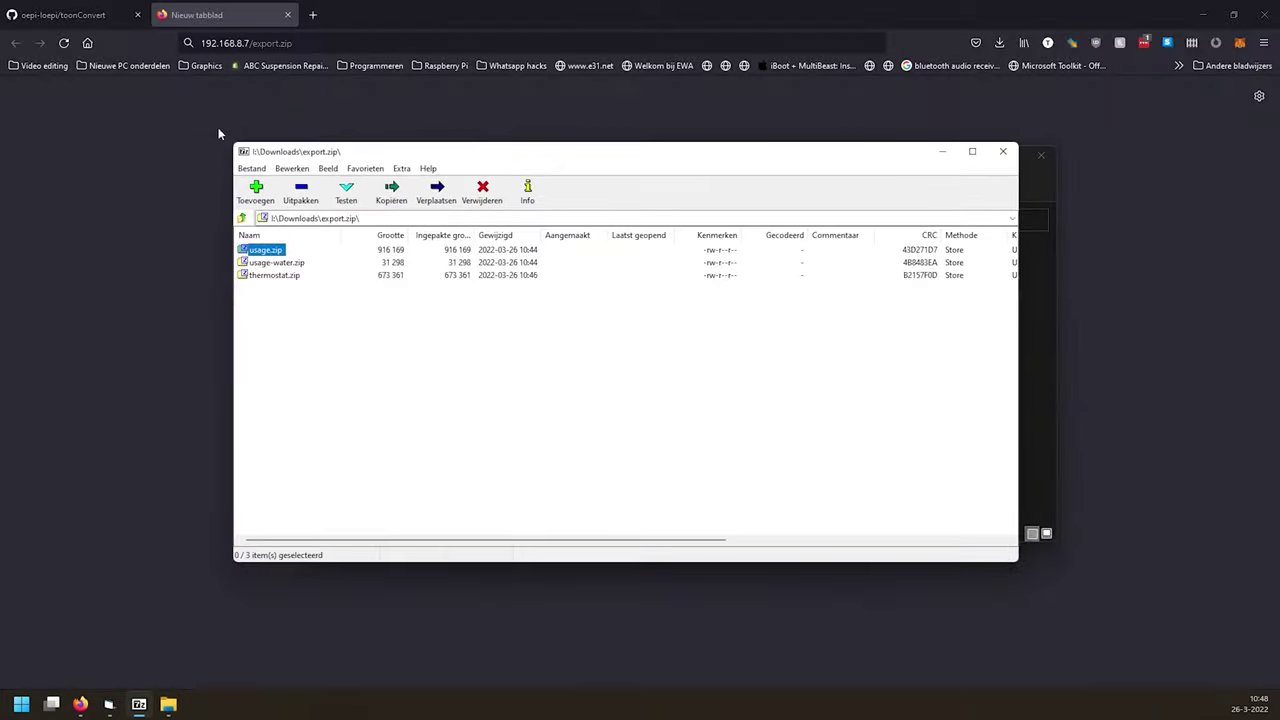
double_click(244, 152)
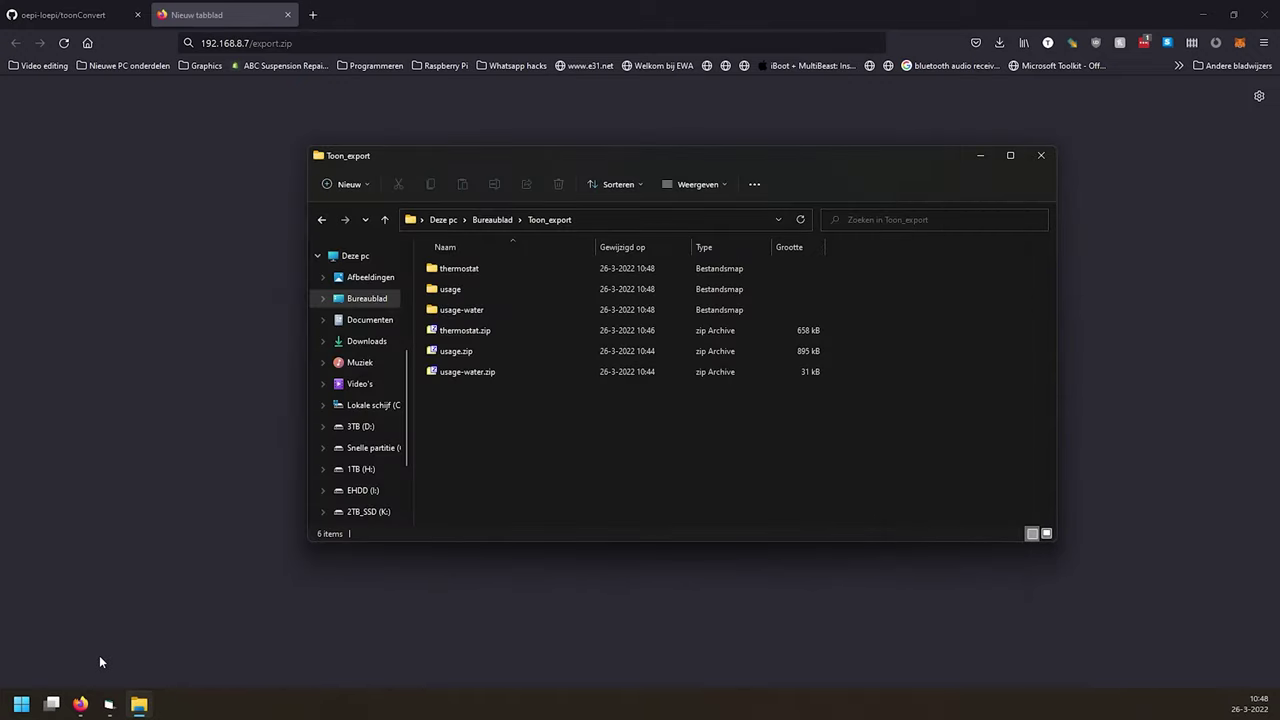
Paste the Toon_export folder path into toonConvert's Gekozen folder field.
click(109, 706)
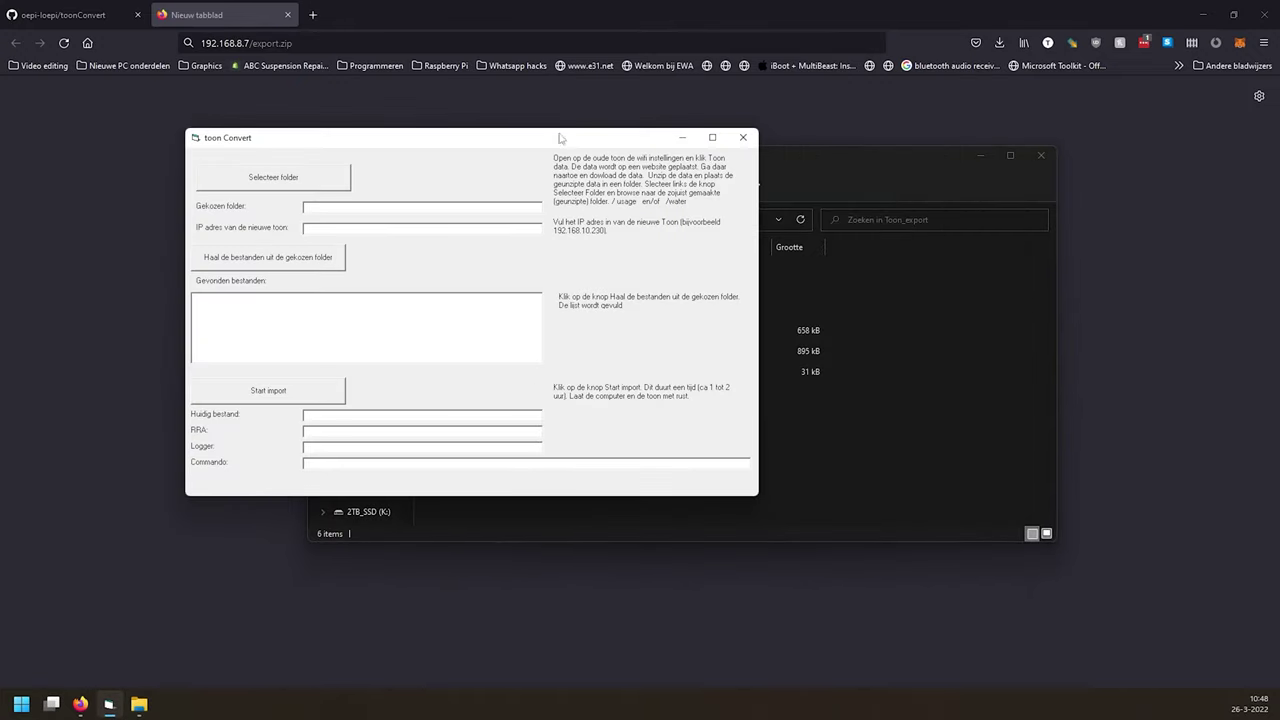
drag(555, 145, 464, 156)
drag(730, 152, 802, 160)
click(714, 221)
key(ctrl+c)
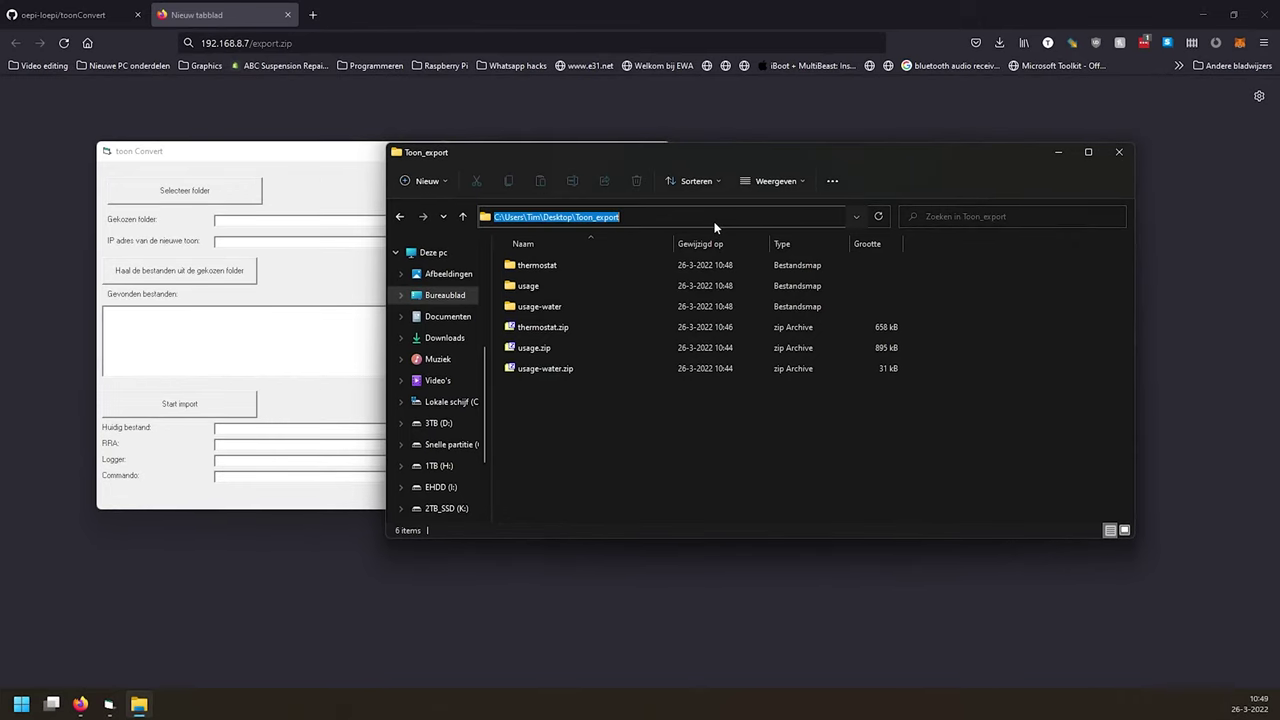
click(240, 155)
click(261, 223)
key(ctrl+v)
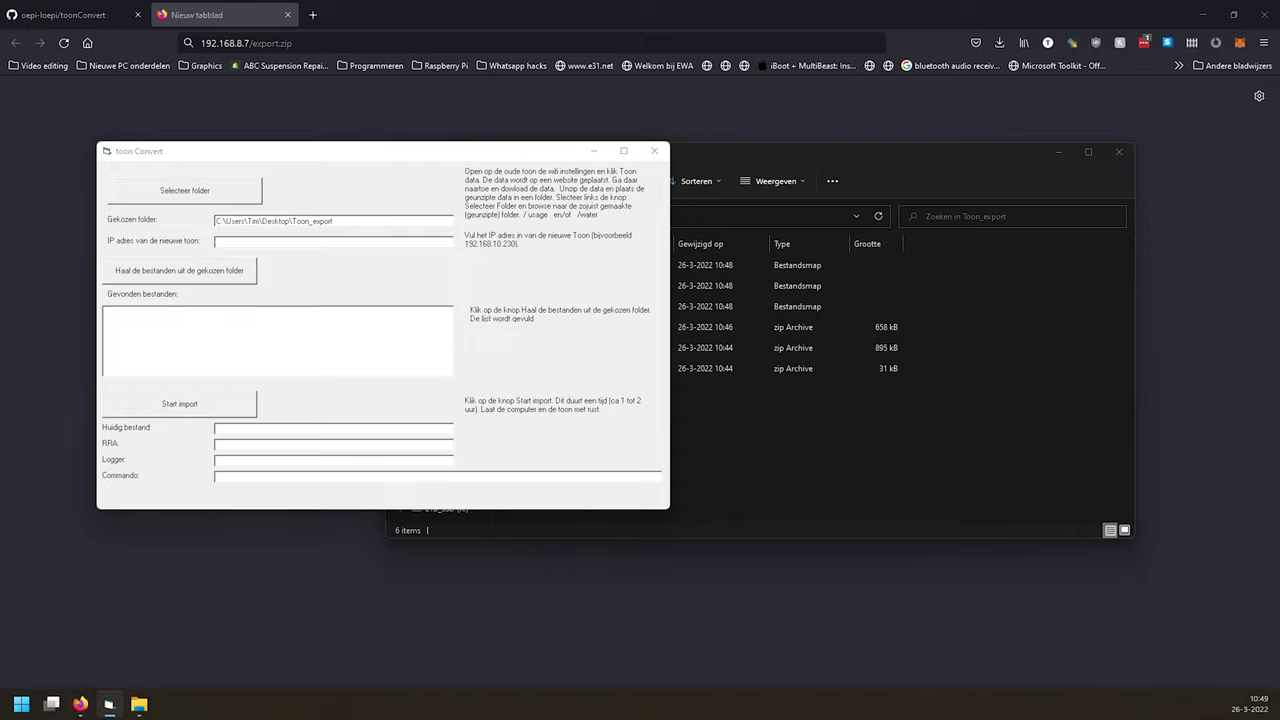
Enter the new Toon's IP 192.168.8.73 and try loading files from the folder.
click(345, 242)
text(192.168.8.73)
click(147, 280)
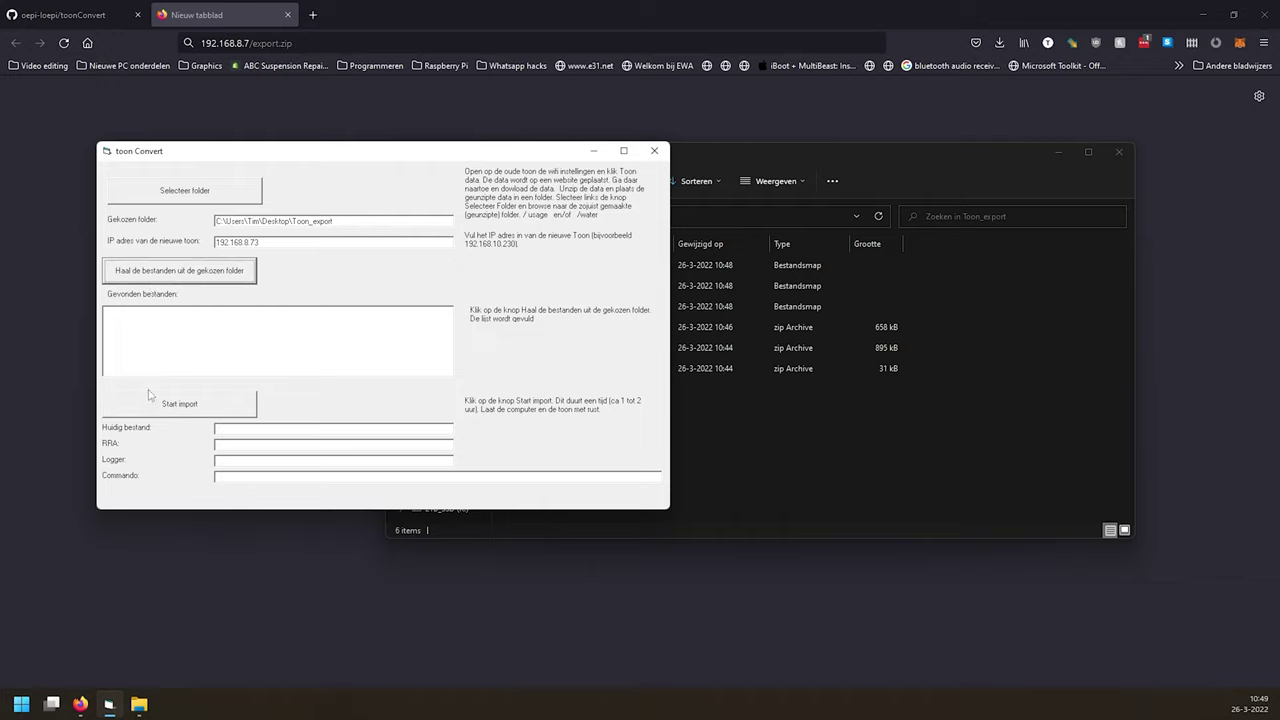
click(365, 222)
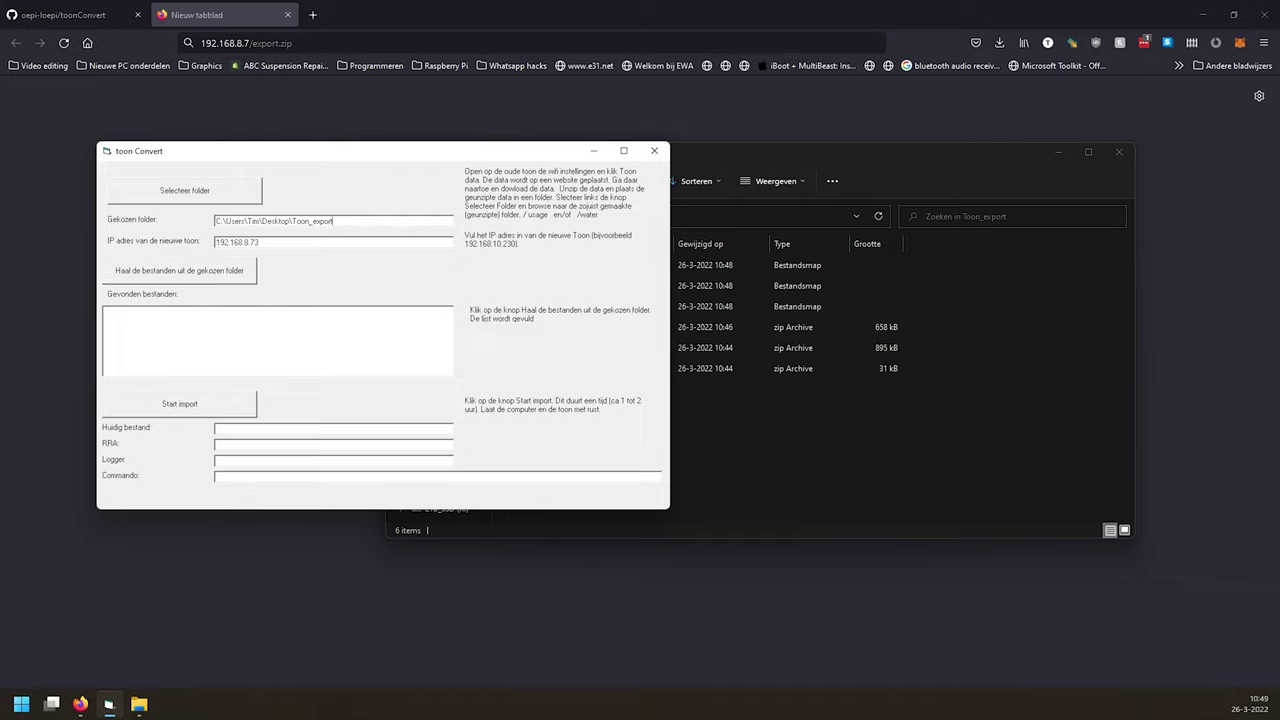
click(371, 221)
click(205, 268)
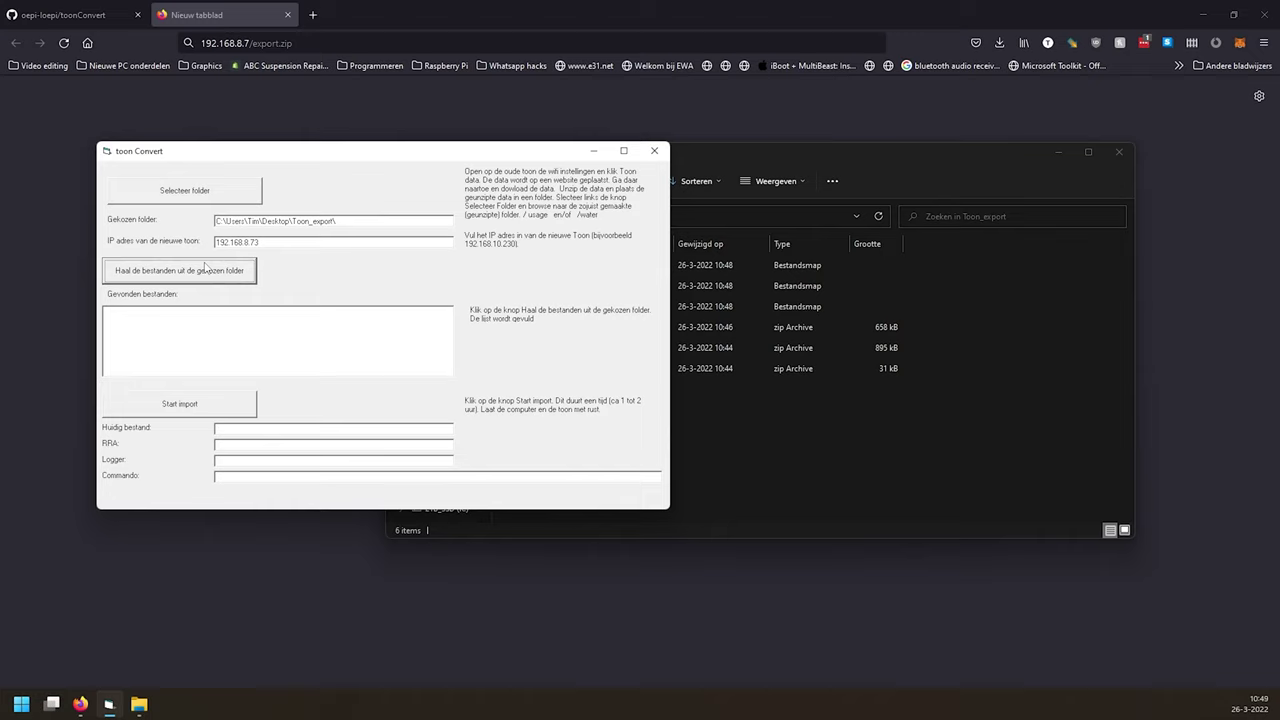
Append usage\ to the folder path and list its CSV files.
click(386, 220)
text(usage\)
click(152, 278)
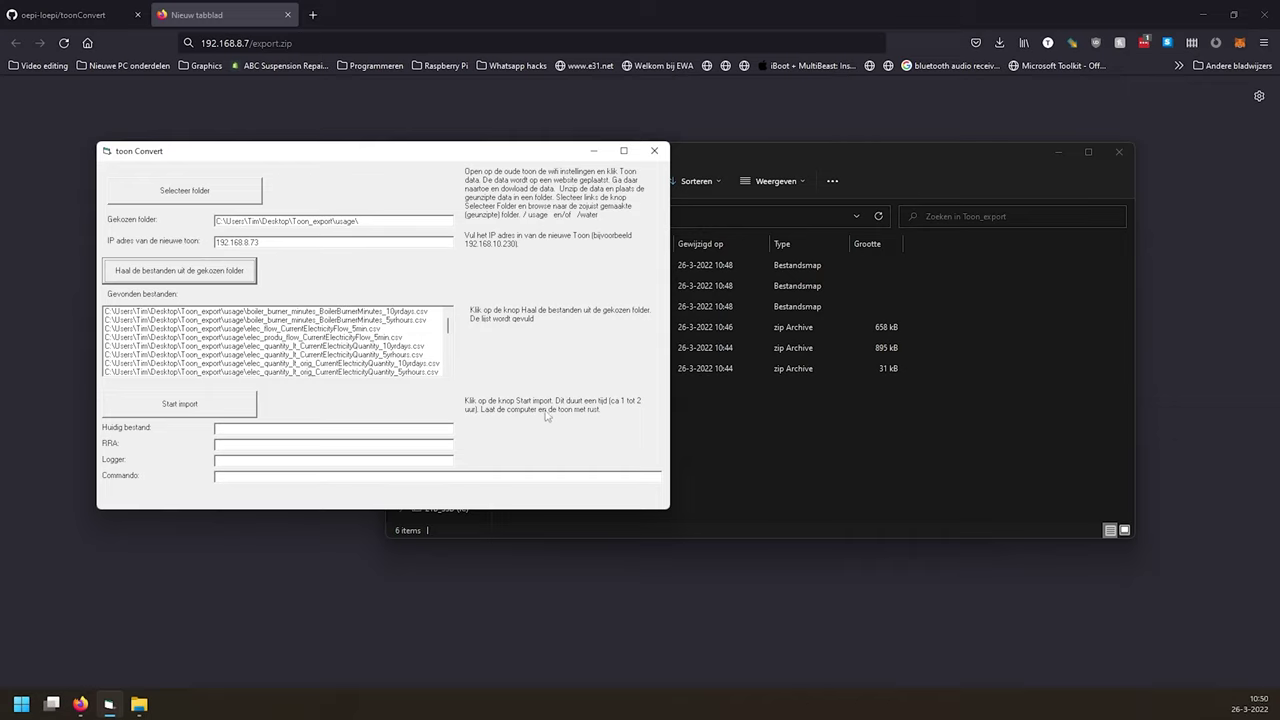
Start the import of the 24 usage CSV files, beginning with elec_flow 5min data.
click(174, 411)
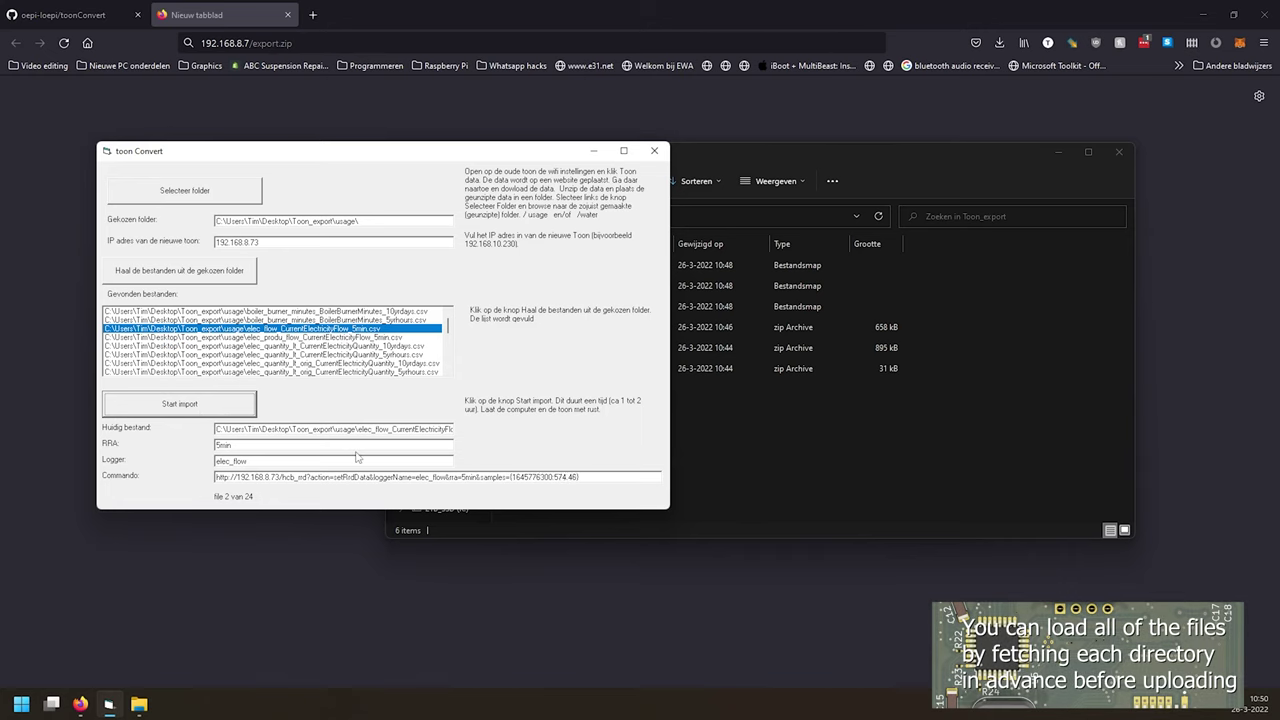
drag(814, 150, 888, 137)
Inspect the CSV files in usage-water, then return to Toon_export beside toonConvert.
click(686, 266)
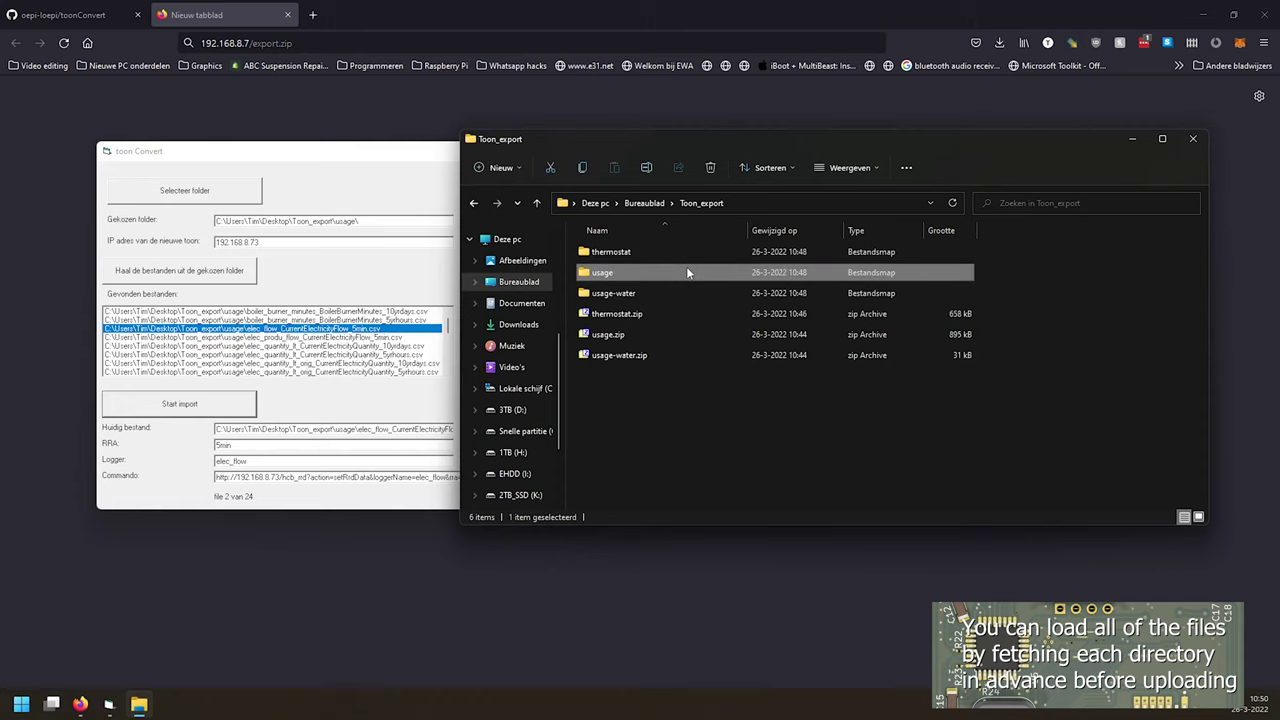
click(661, 293)
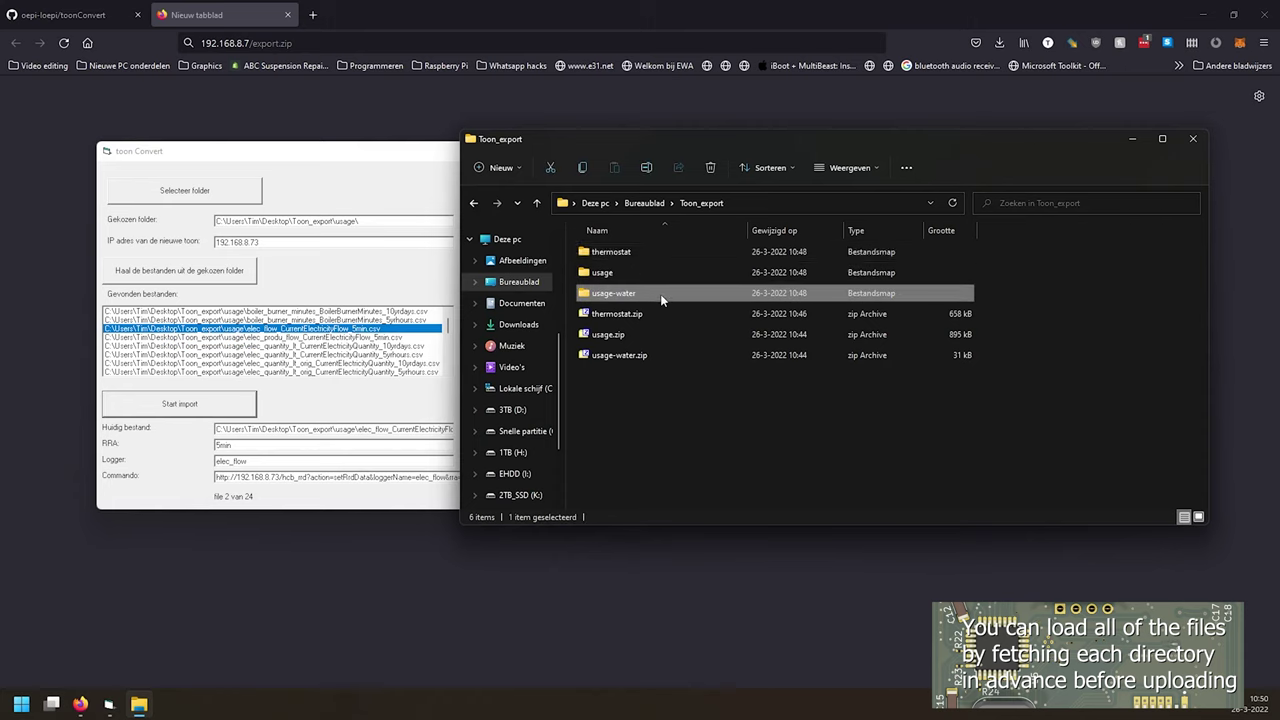
drag(686, 141, 676, 220)
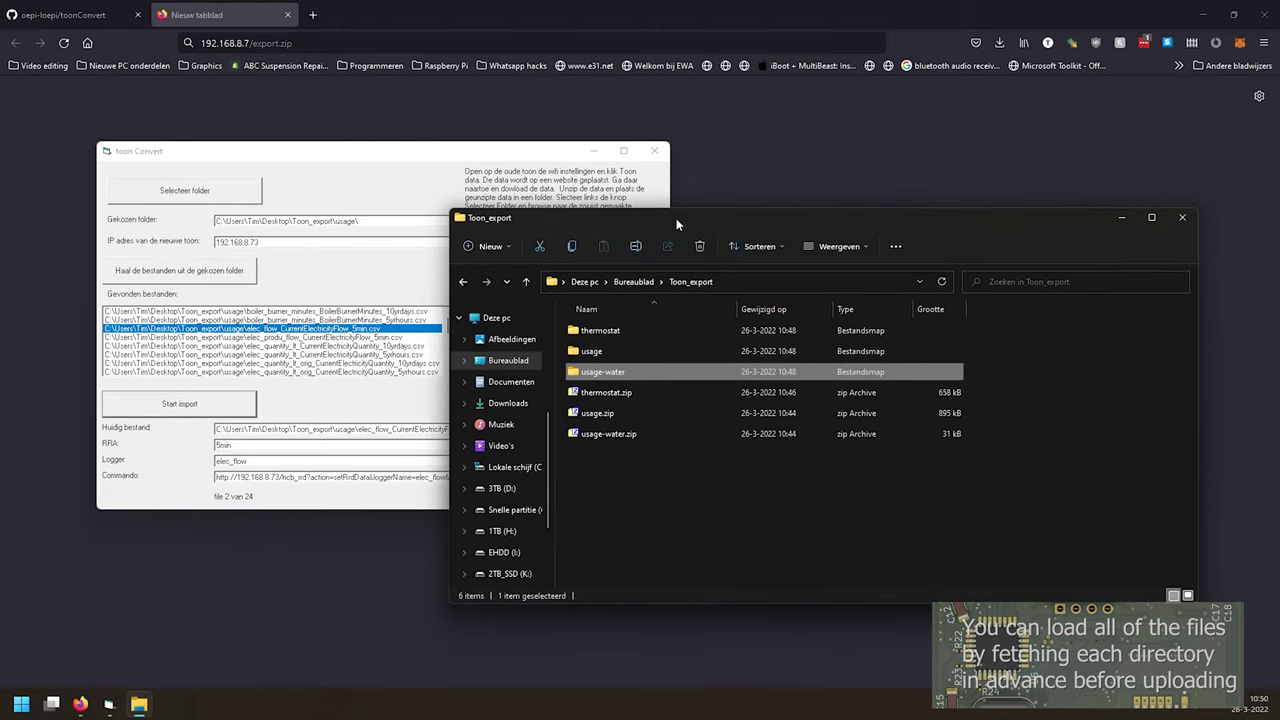
double_click(599, 371)
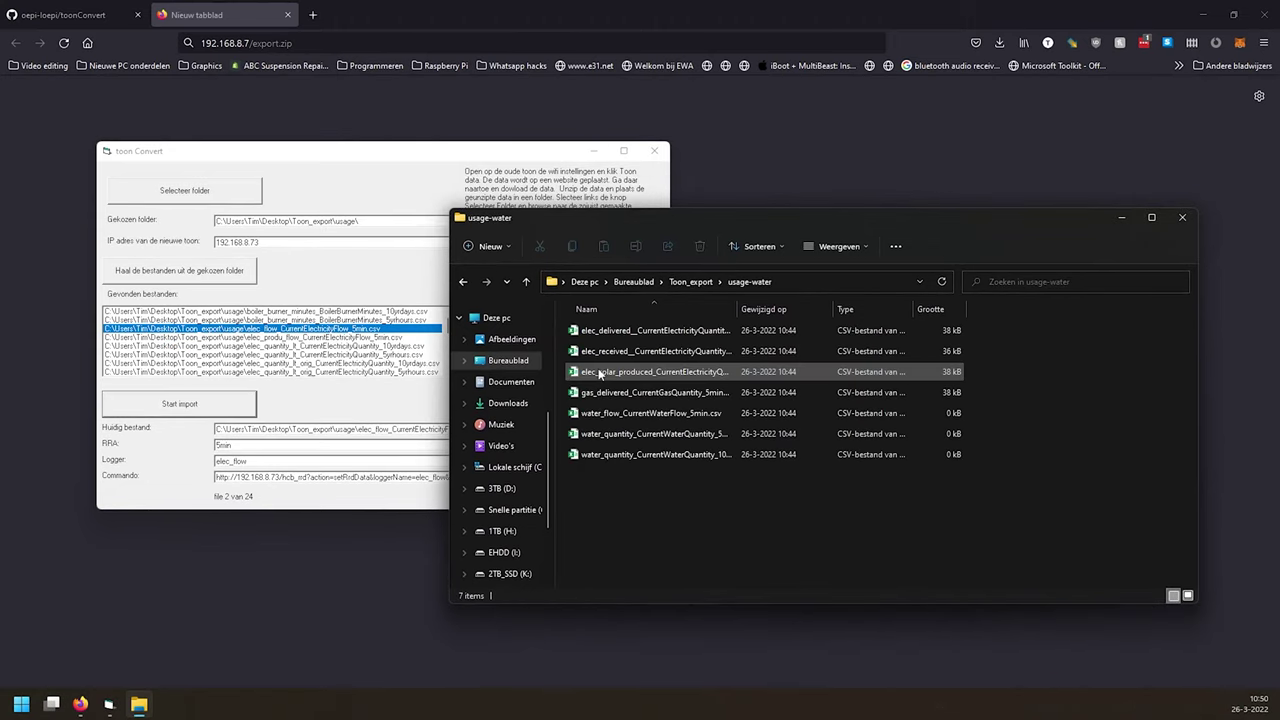
key(alt+Left)
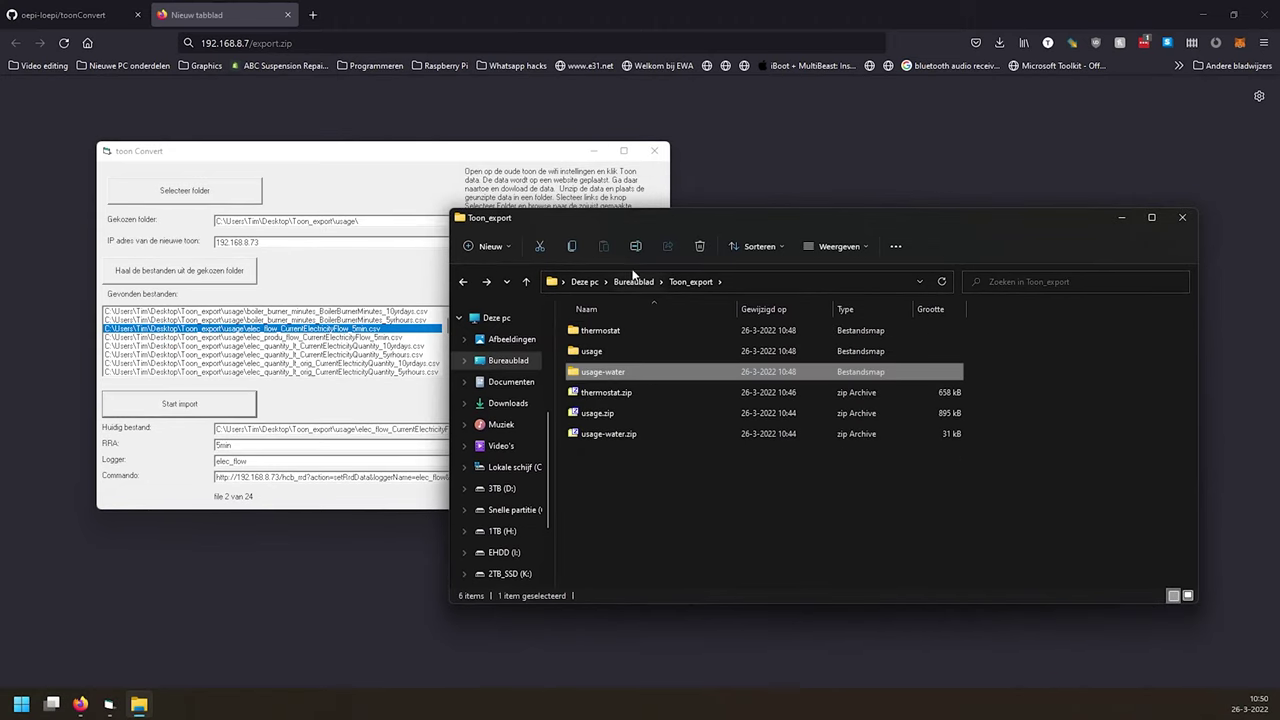
drag(663, 214, 642, 204)
click(444, 188)
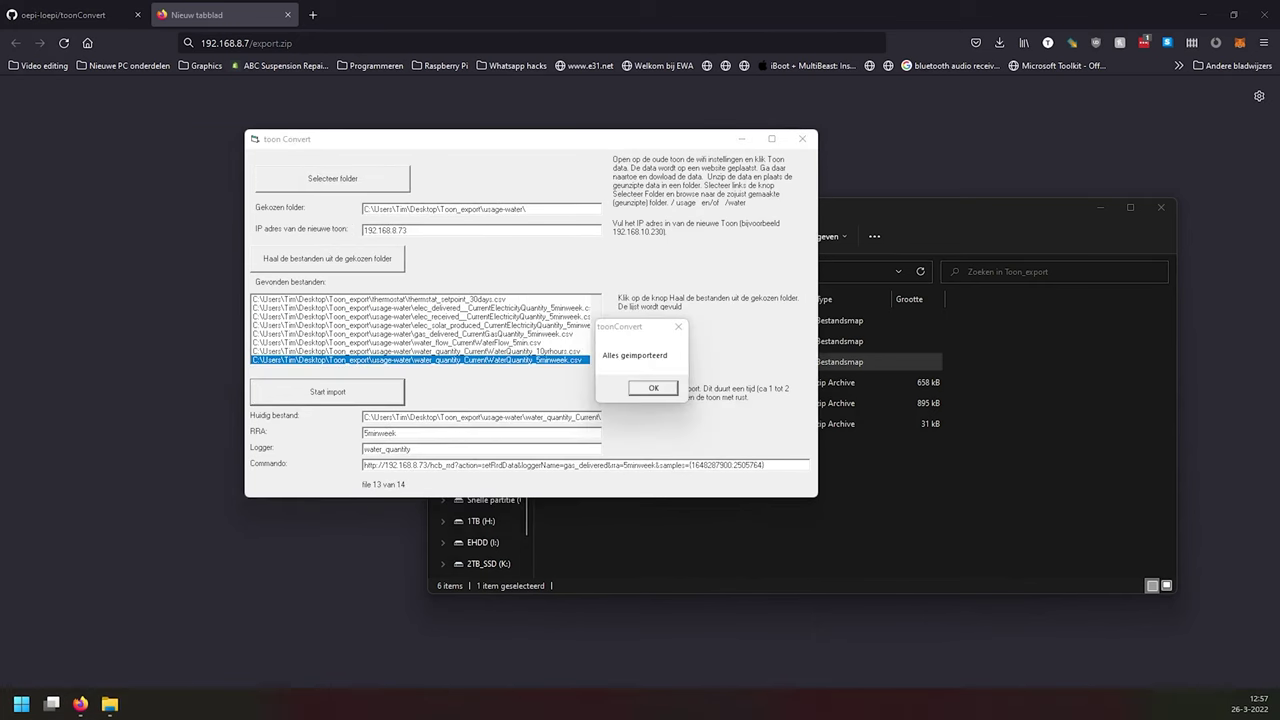
Dismiss the 'Alles geimporteerd' message and close toonConvert.
click(661, 387)
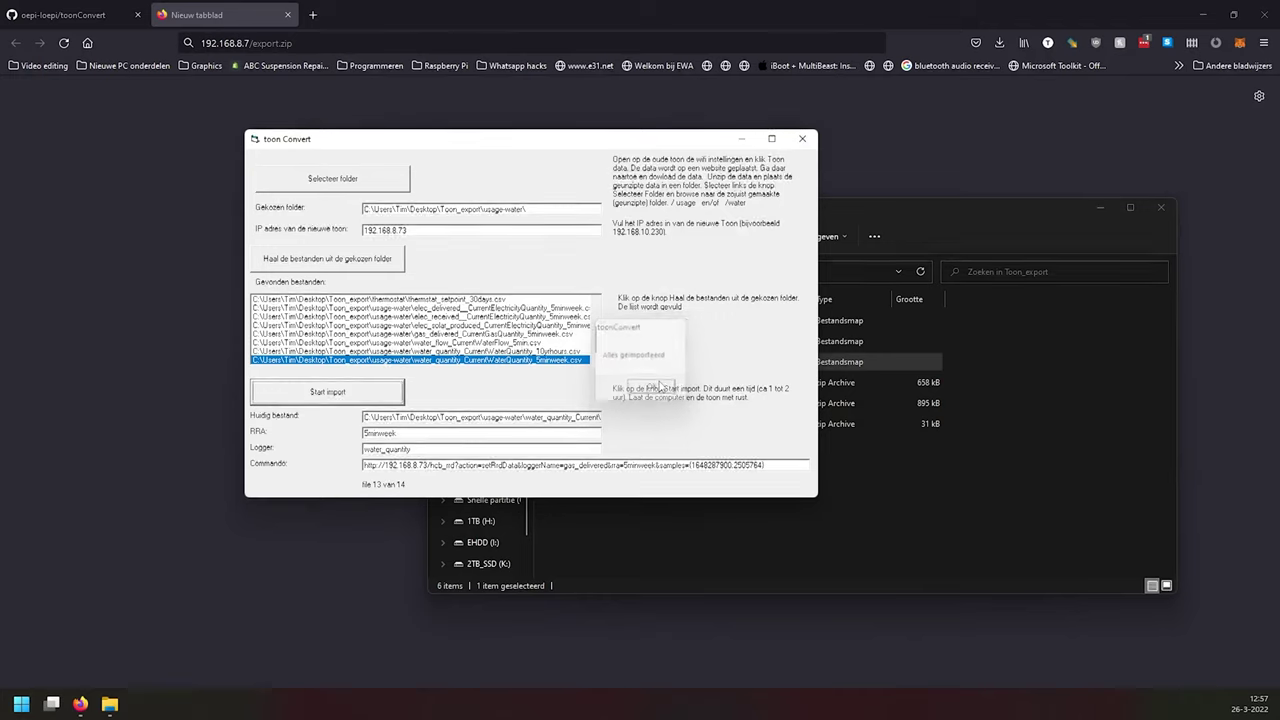
click(801, 140)
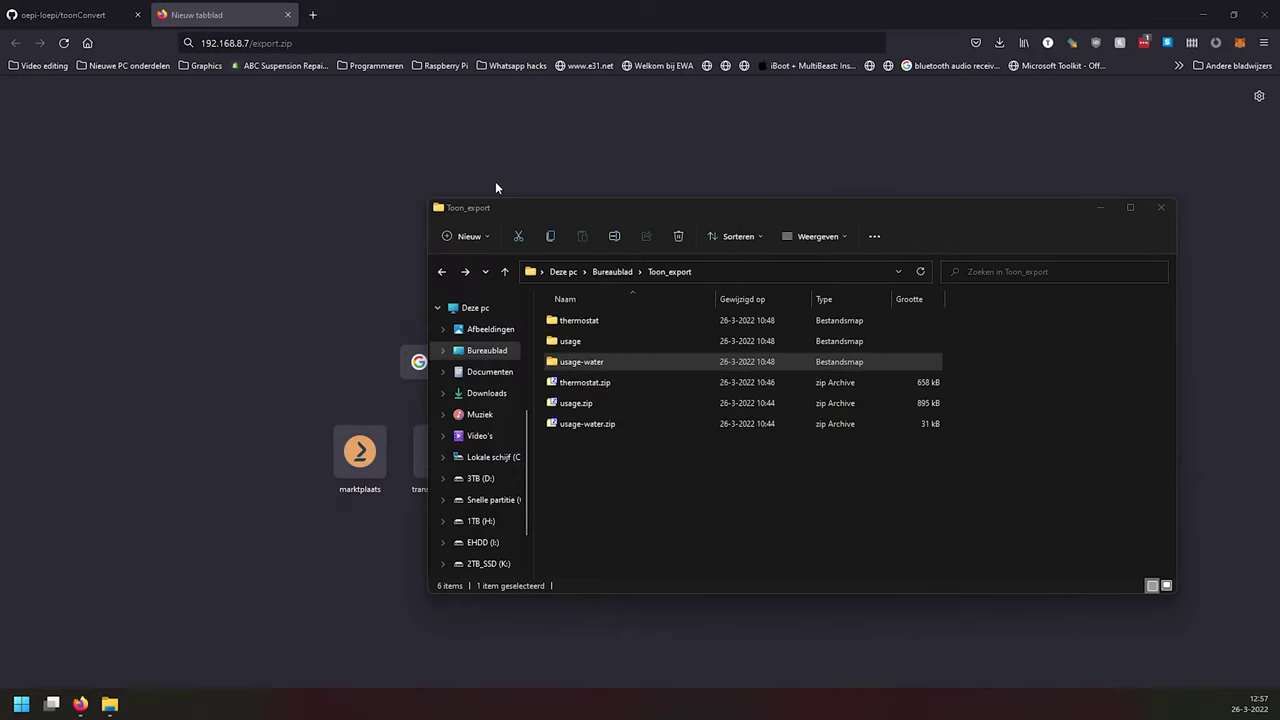